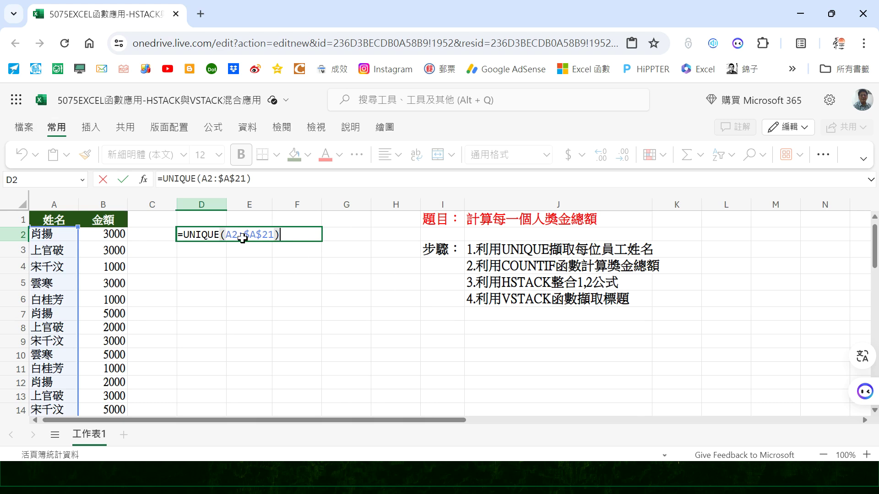
Step: Finish D2's formula as =UNIQUE($A$2:$A$21) with both references absolute, and make the spilled names in D5:D6 bold
key(F4)
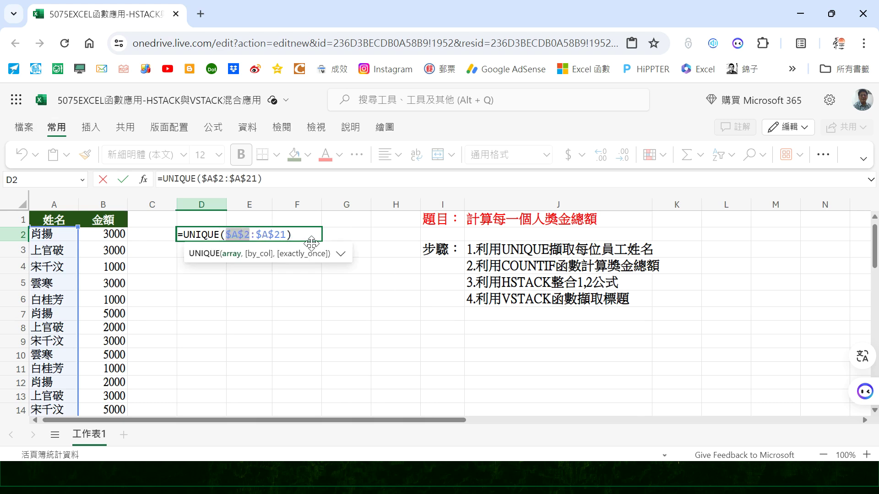
key(Return)
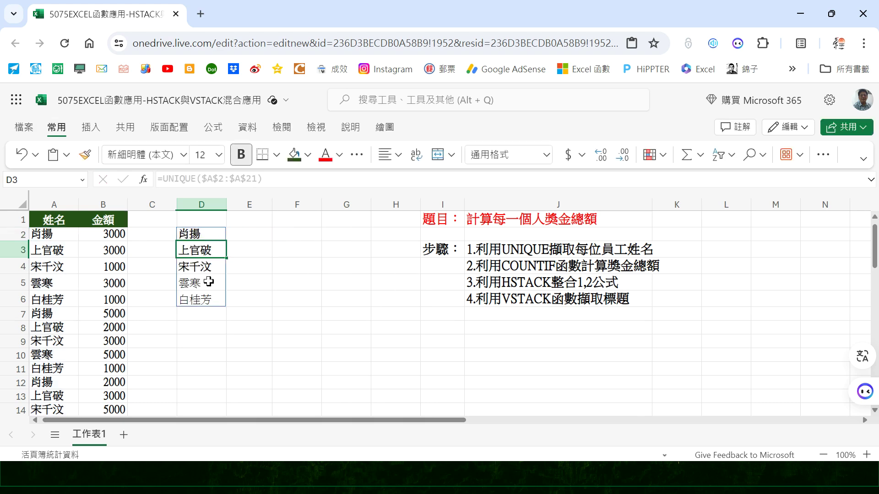
drag(202, 281, 212, 299)
click(241, 154)
click(217, 248)
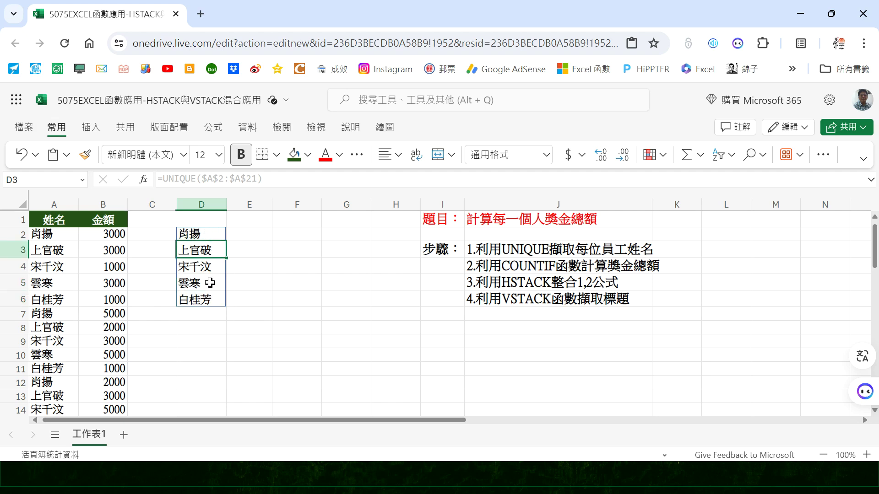
click(219, 305)
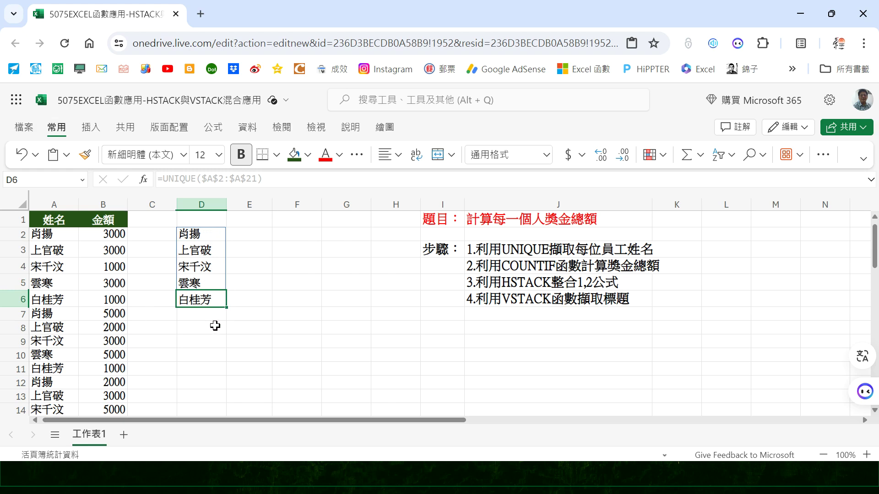
Step: Start a SUMIF formula in E2 with the absolute name range $A$2:$A$21 as its first argument
click(245, 235)
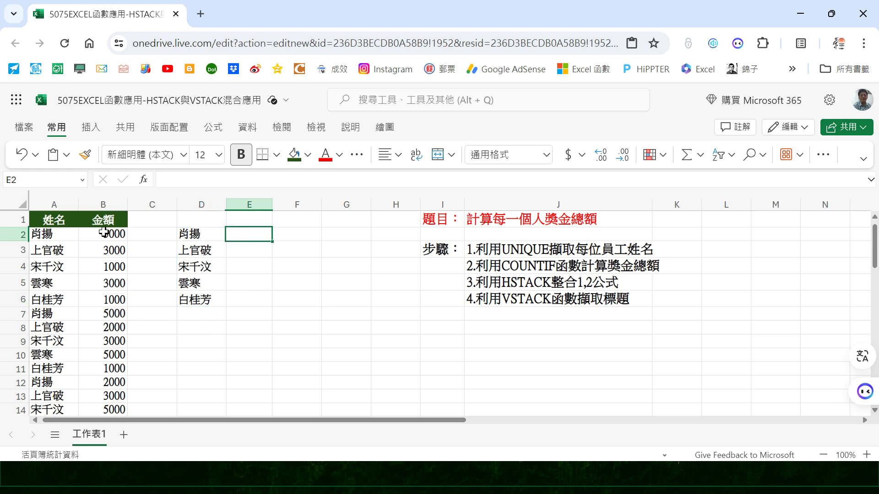
text(=)
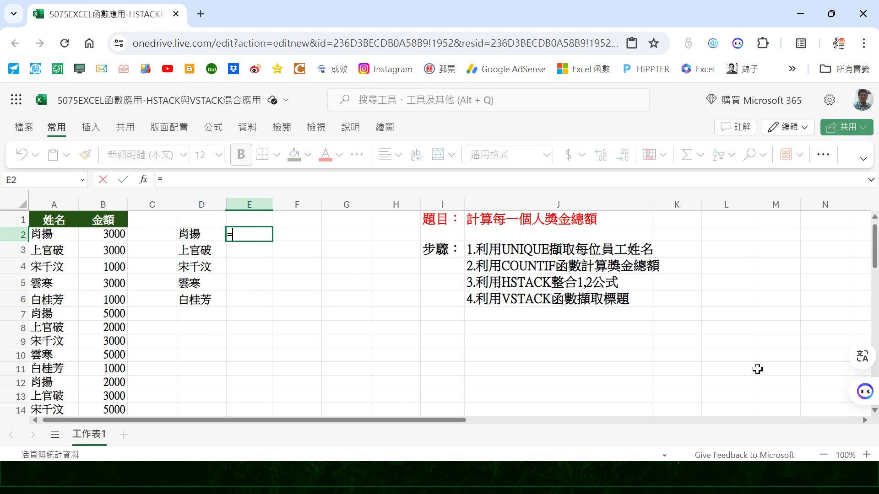
text(SUMIF)
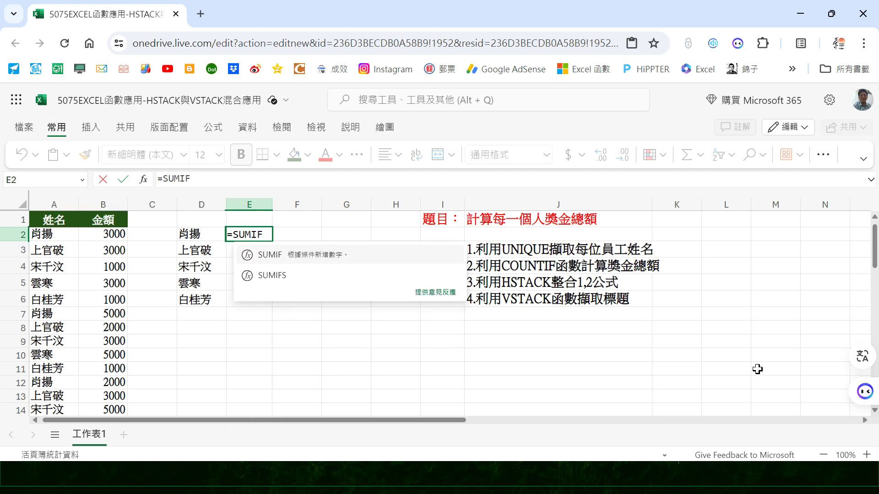
text(()
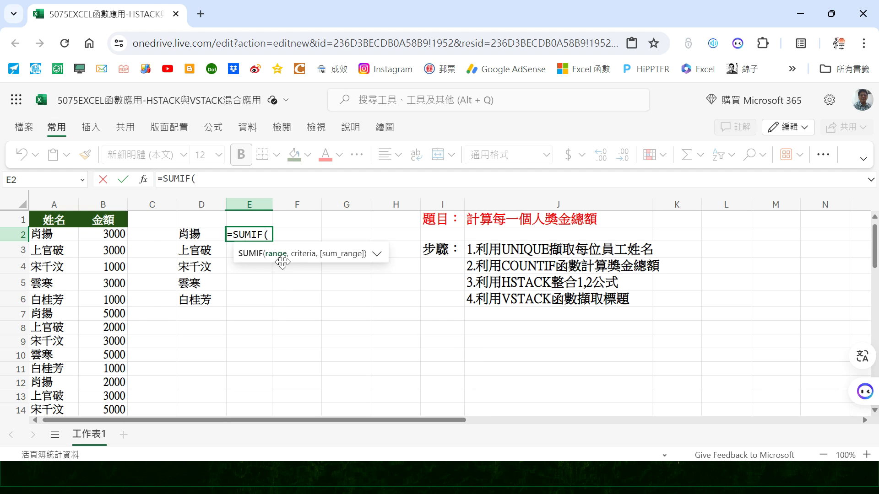
text(A2:A21)
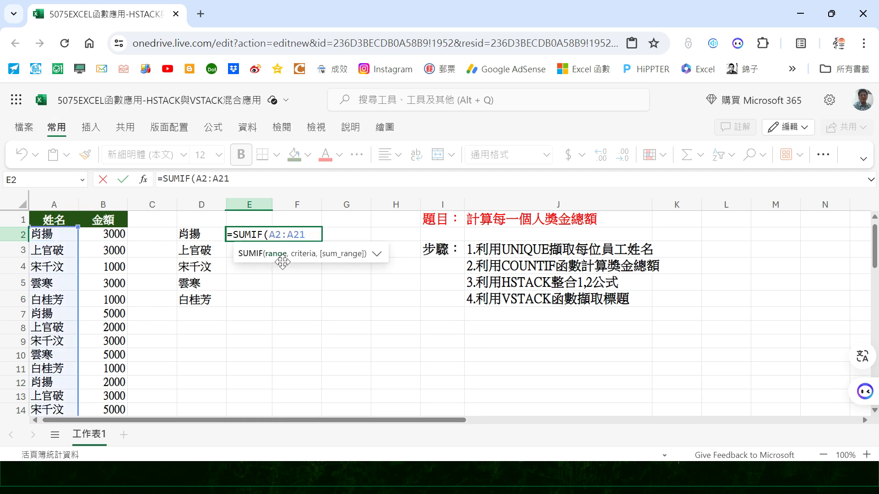
key(F4)
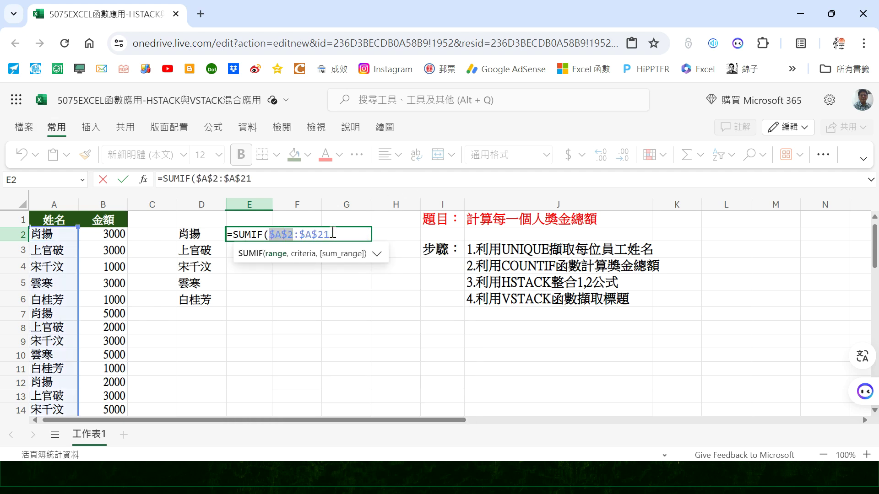
text(,)
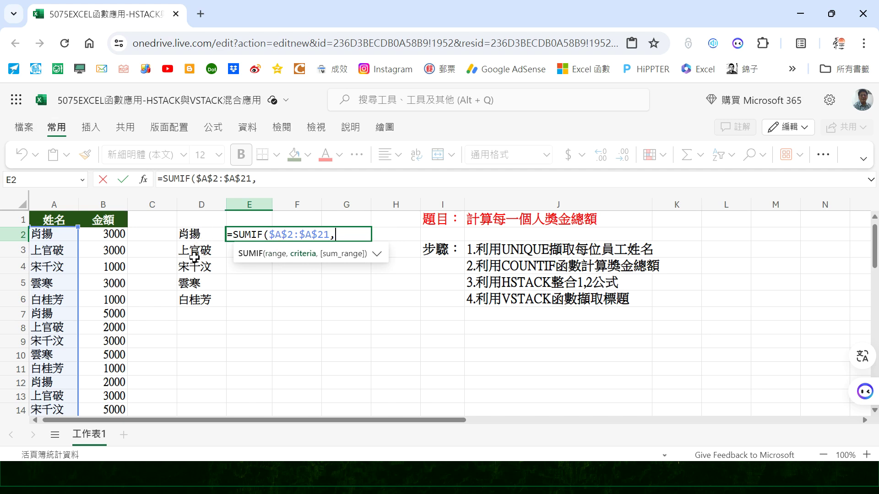
Step: Use the extracted names in D2:D6 as the SUMIF criteria, written as a plain range instead of a spill reference
click(197, 235)
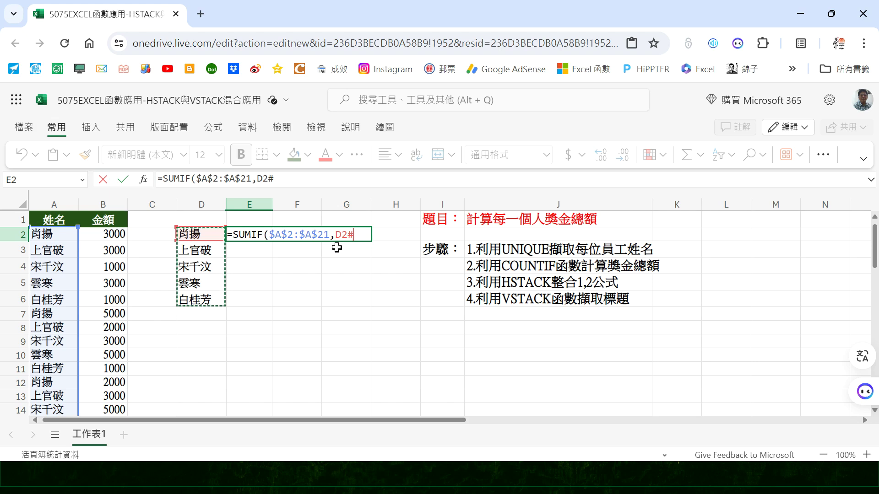
key(BackSpace)
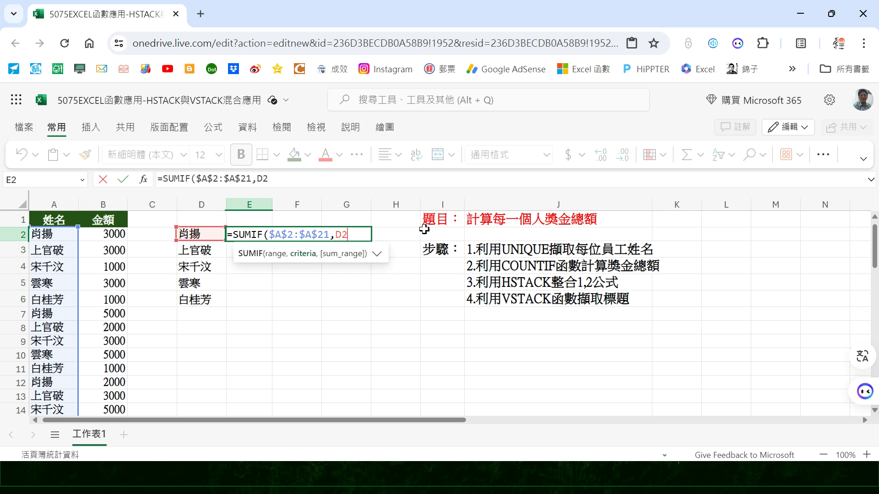
text(:D)
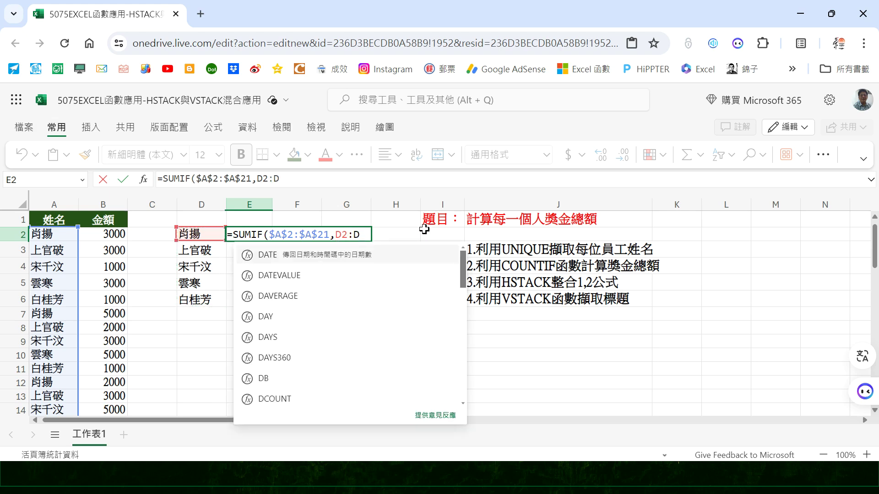
text(6)
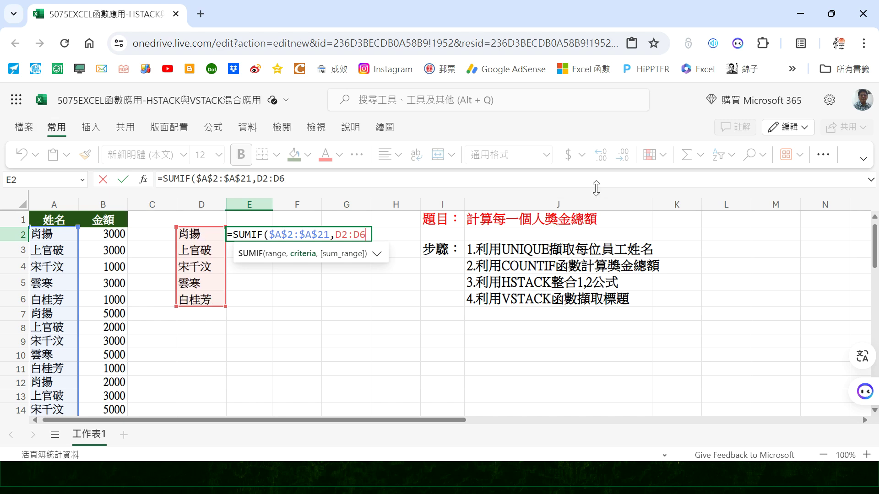
text(,)
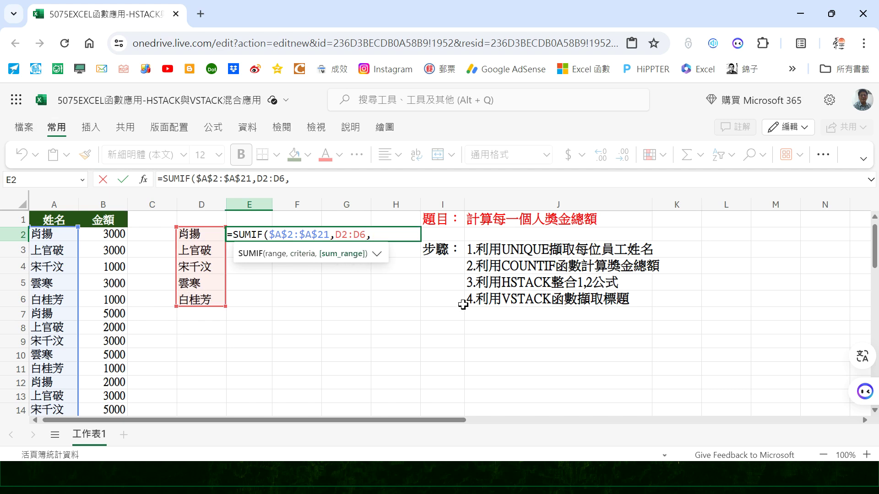
Step: Complete the SUMIF formula in E2 with the absolute sum range $C$2:$C$21 and enter it
text(C2)
key(F4)
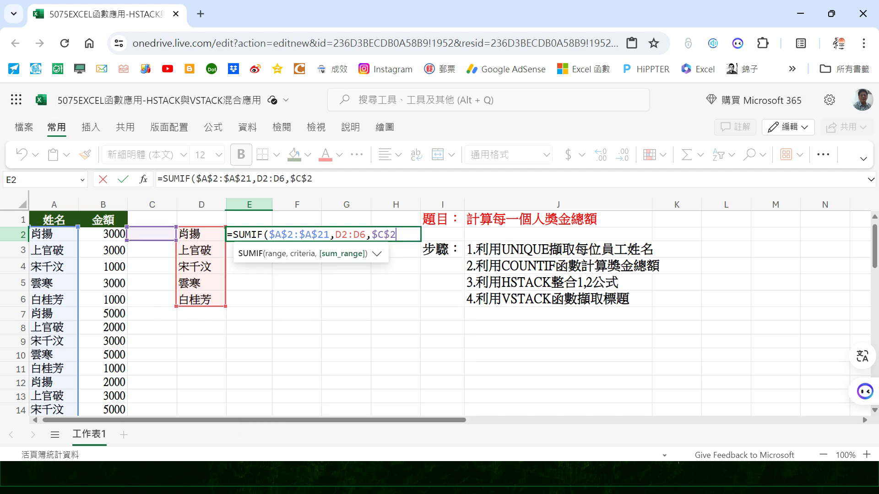
text(:$C$21)
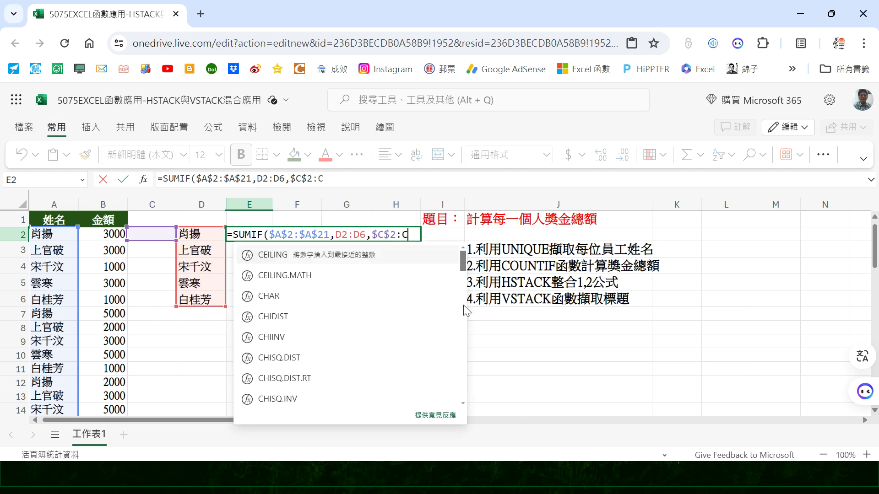
key(F4)
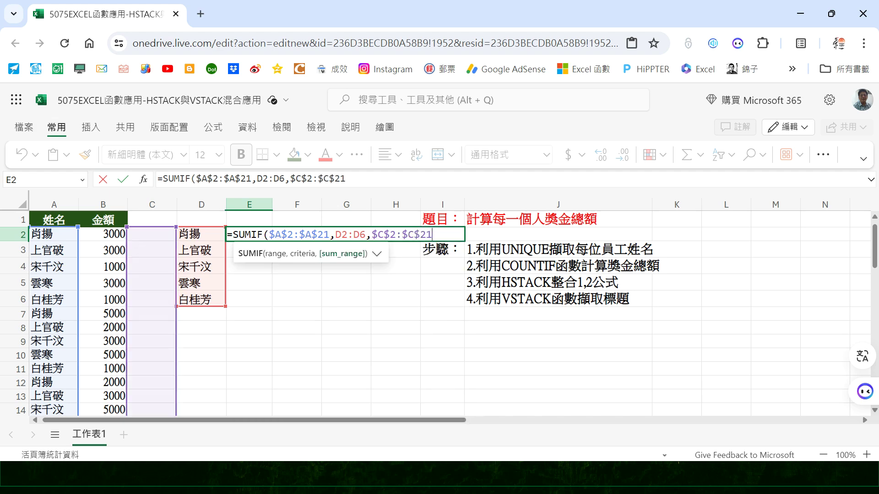
text())
key(ctrl+Return)
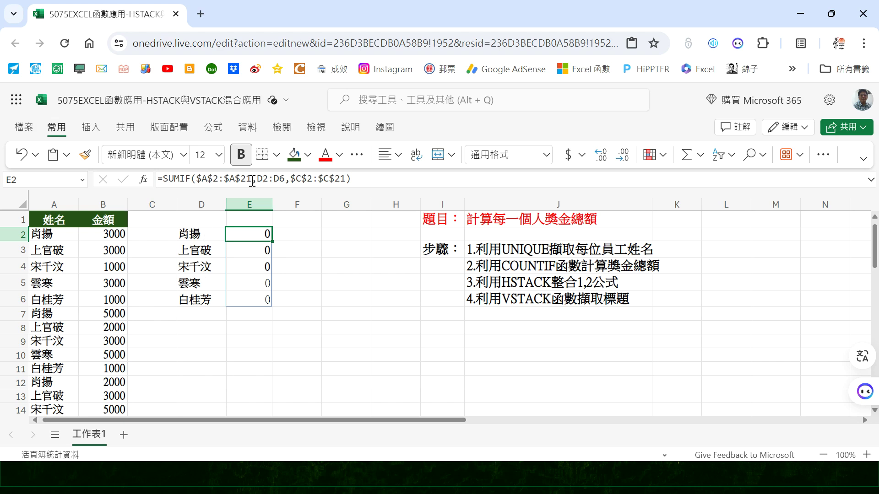
Step: Correct the sum range of the SUMIF formula in E2 to $B$2:$B$21
click(298, 178)
key(BackSpace)
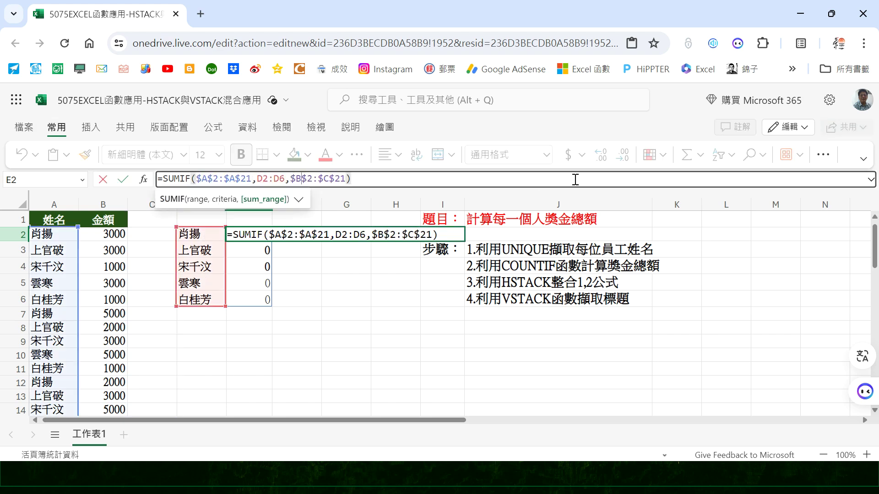
text(B)
key(Delete)
text(B)
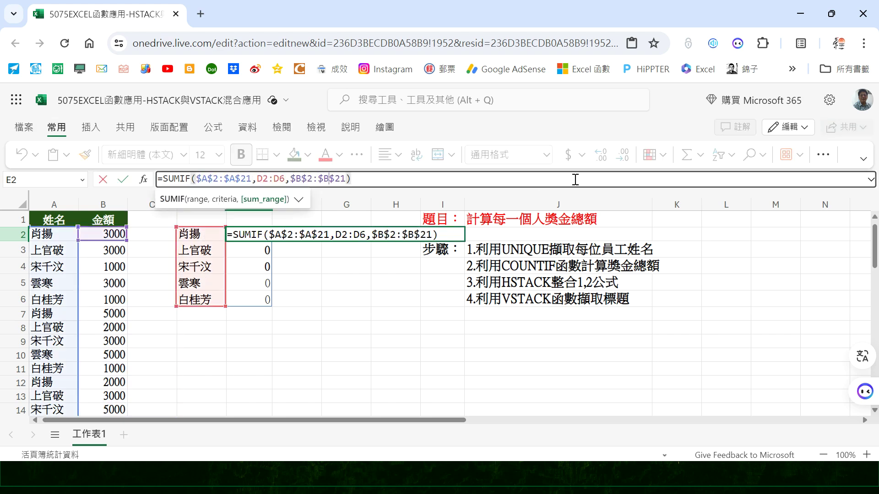
key(Return)
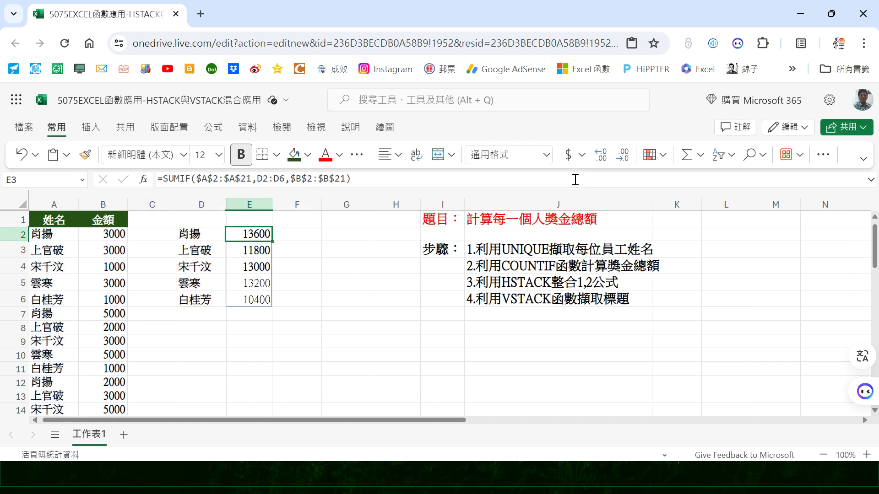
Step: Make the totals in E2:E6 bold and check the formulas in D2 and E2
drag(244, 232, 252, 295)
click(241, 154)
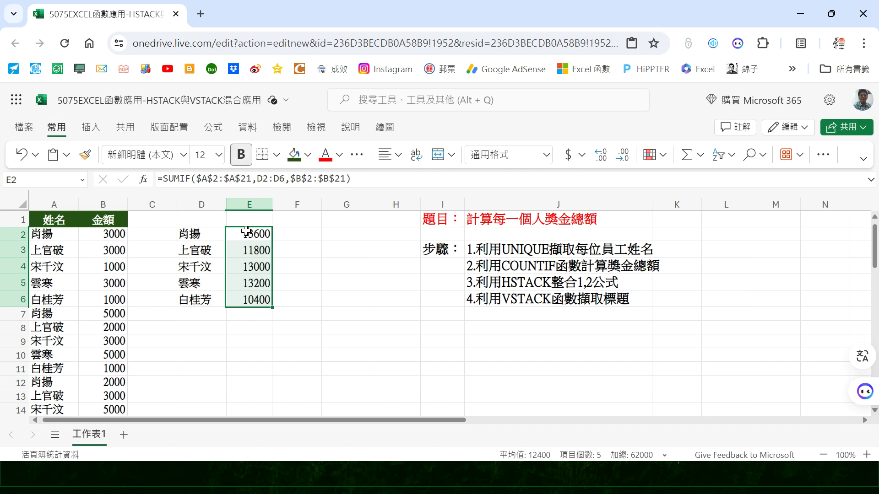
click(197, 232)
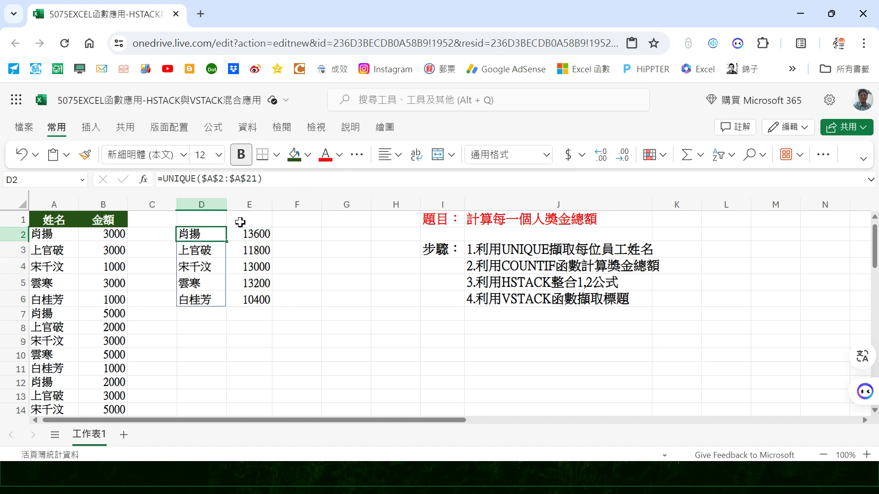
click(256, 238)
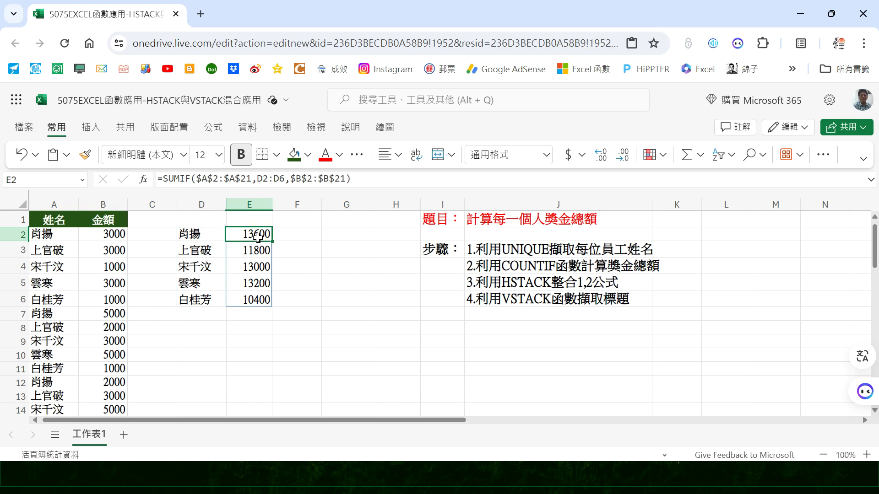
Step: Cut the entire UNIQUE formula out of D2 and leave the cell empty
click(204, 233)
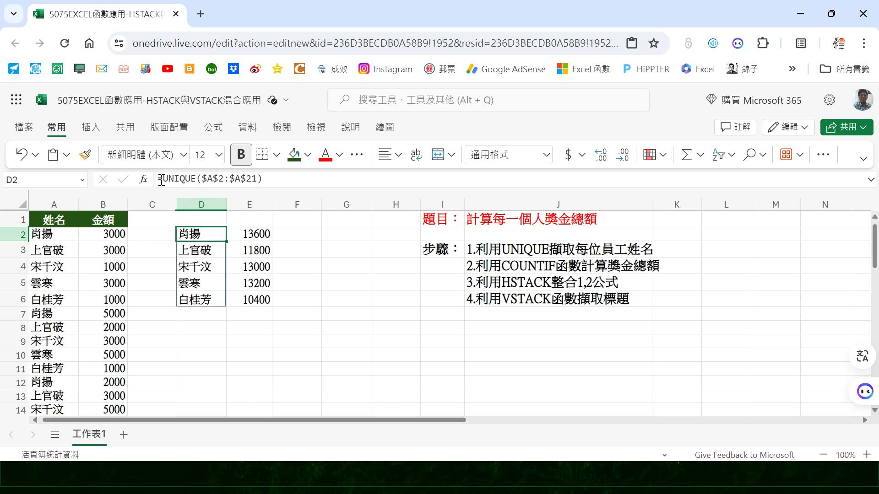
drag(160, 178, 305, 184)
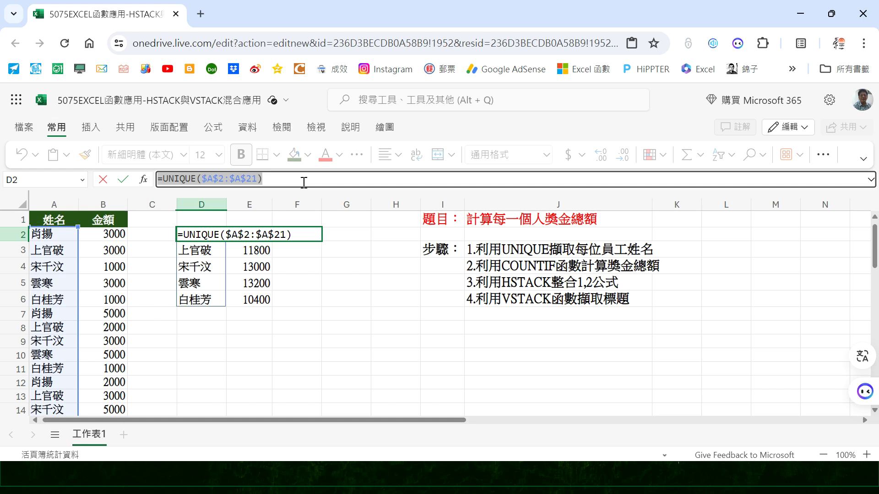
key(ctrl+x)
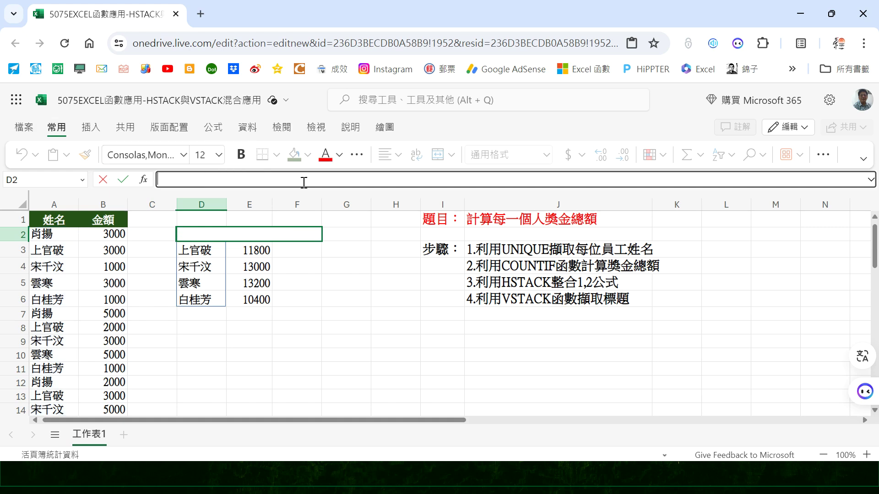
key(Return)
Step: Replace the D2:D6 criteria in E2's SUMIF with the cut UNIQUE($A$2:$A$21), without its equals sign, and enter the formula
click(262, 234)
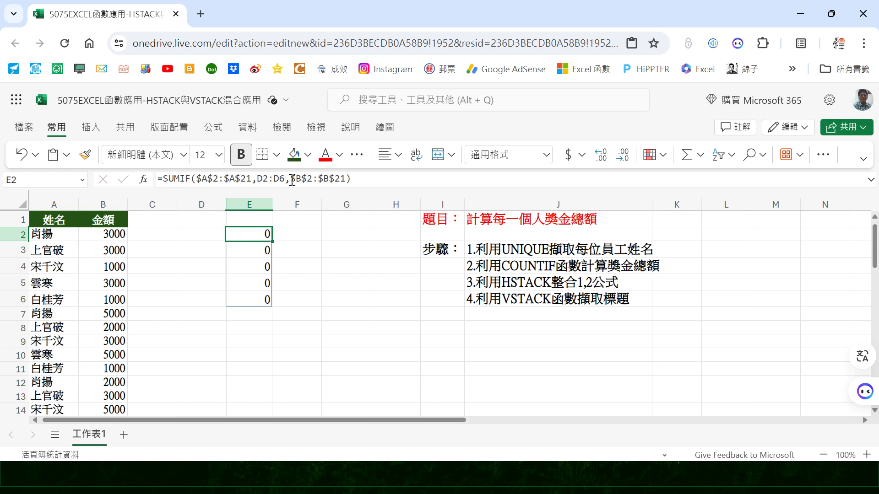
click(258, 180)
drag(258, 180, 284, 180)
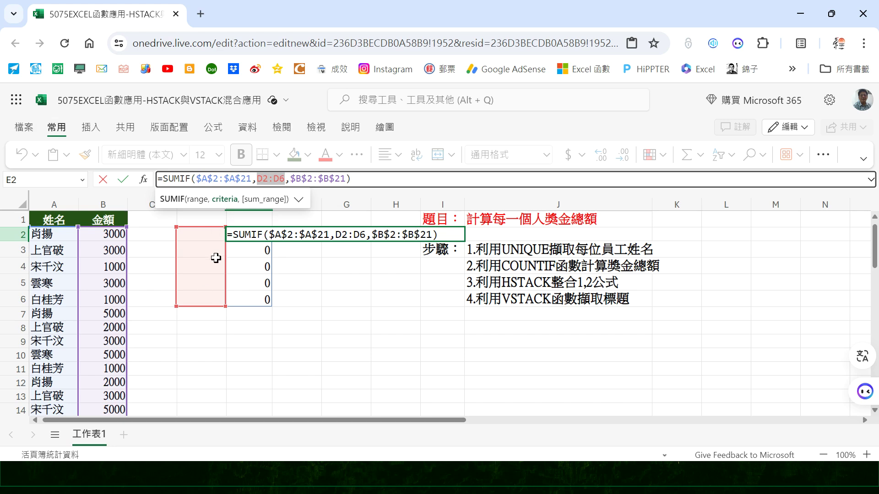
key(ctrl+v)
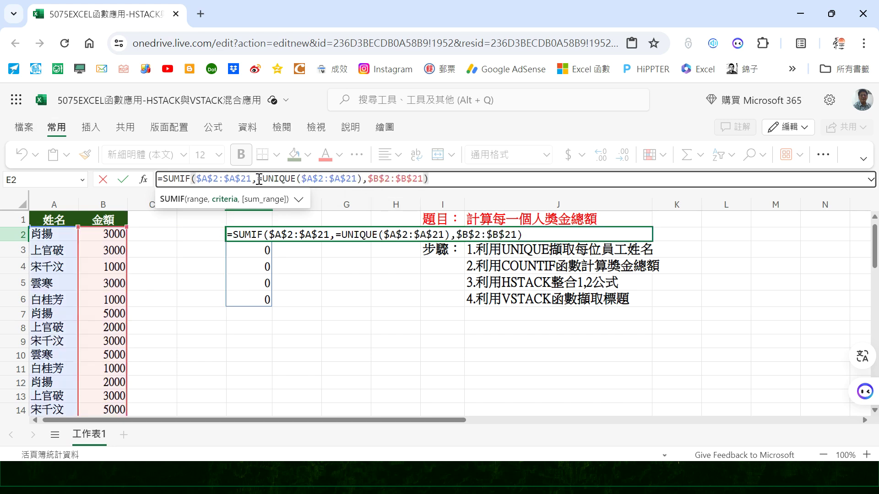
key(BackSpace)
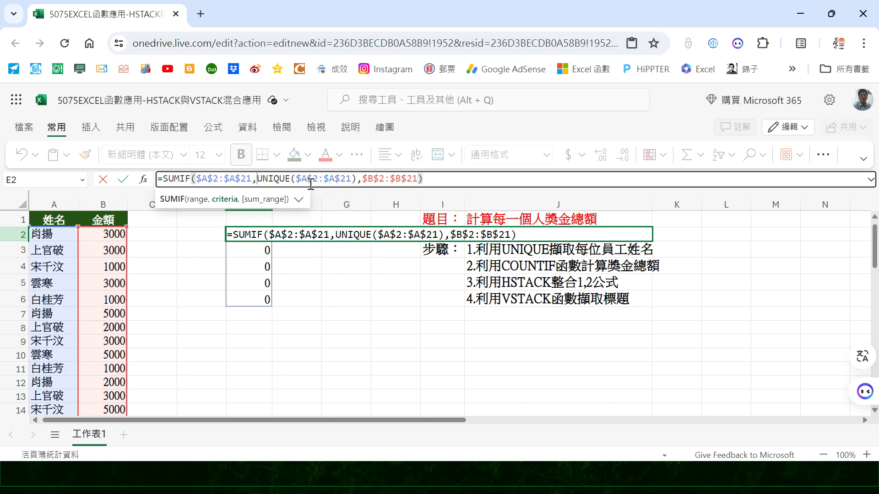
key(Return)
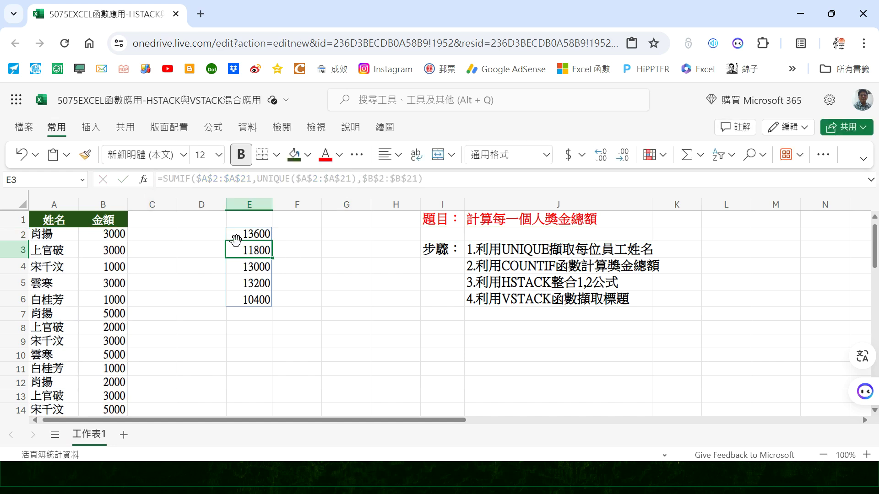
click(251, 235)
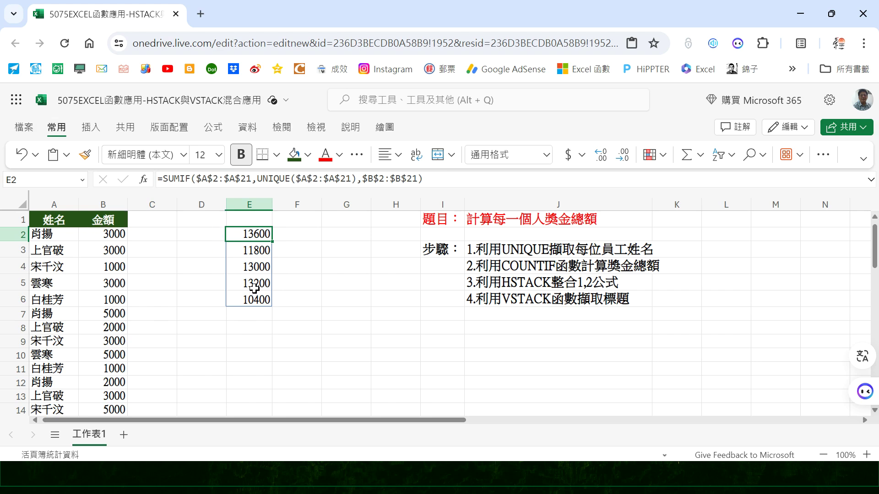
Step: Wrap E2's SUMIF in HSTACK with the copied UNIQUE($A$2:$A$21), without its equals sign, as the first array
click(613, 180)
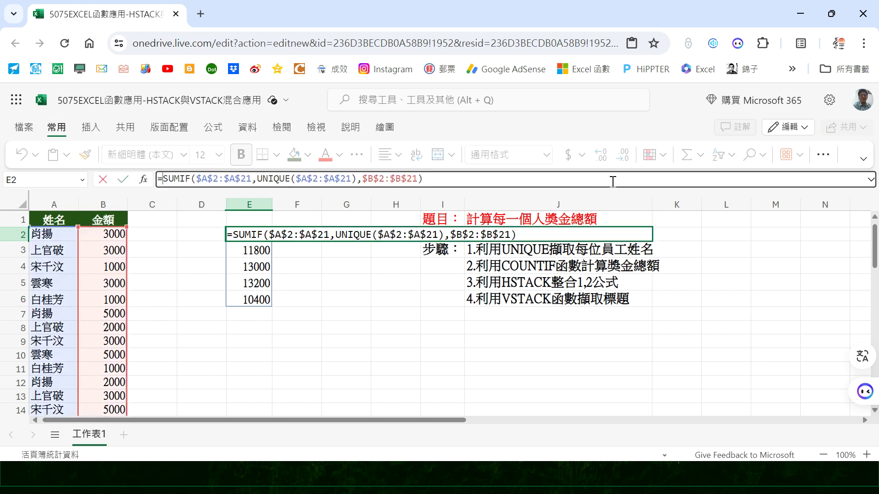
key(Home)
key(Right)
text(HS)
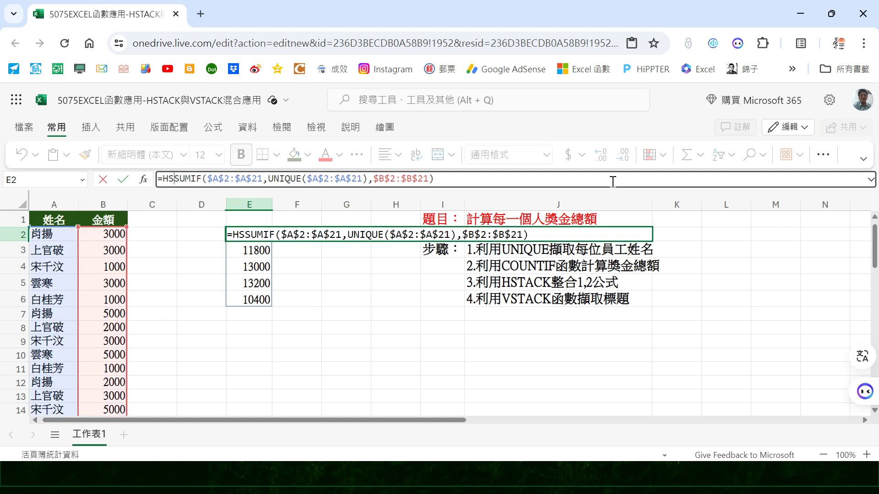
text(TACK)
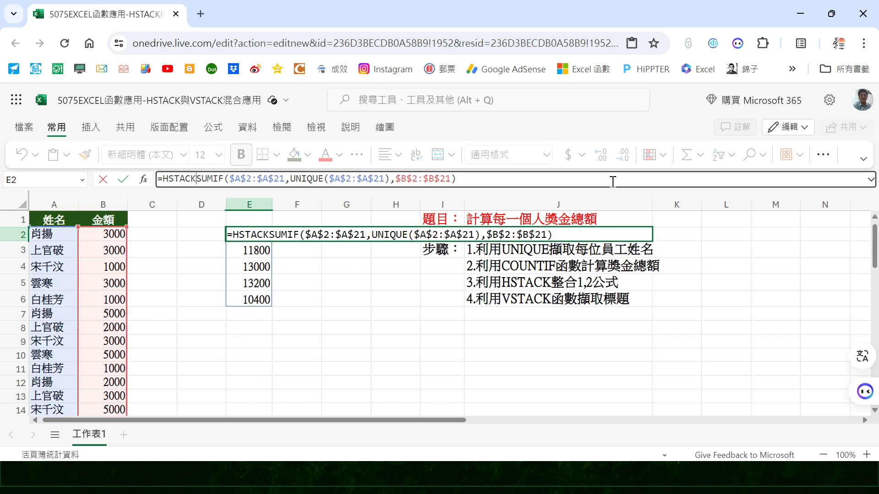
text(()
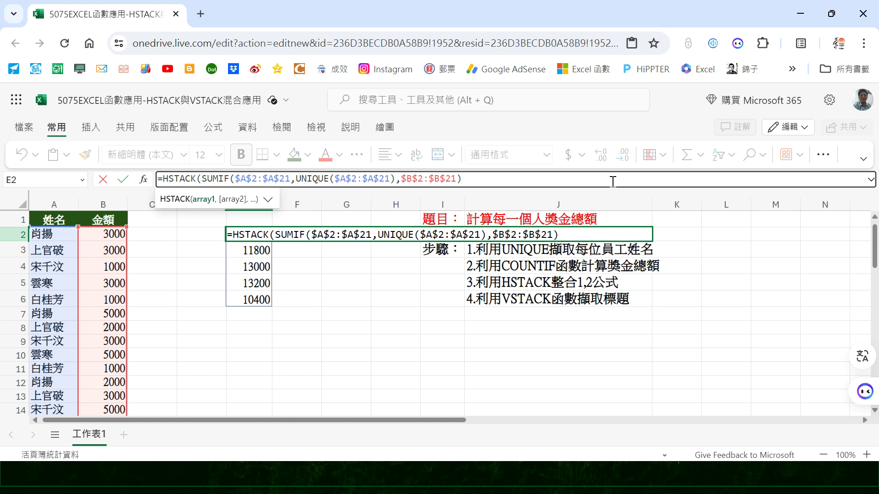
key(ctrl+v)
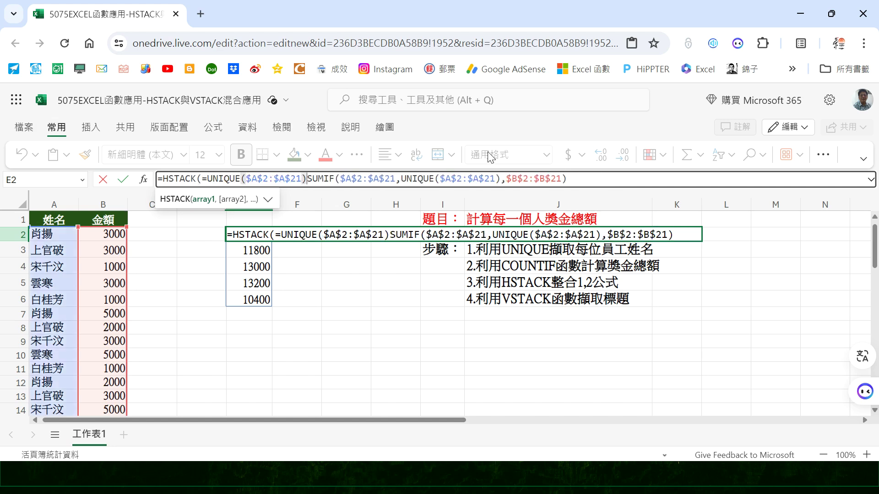
text(,)
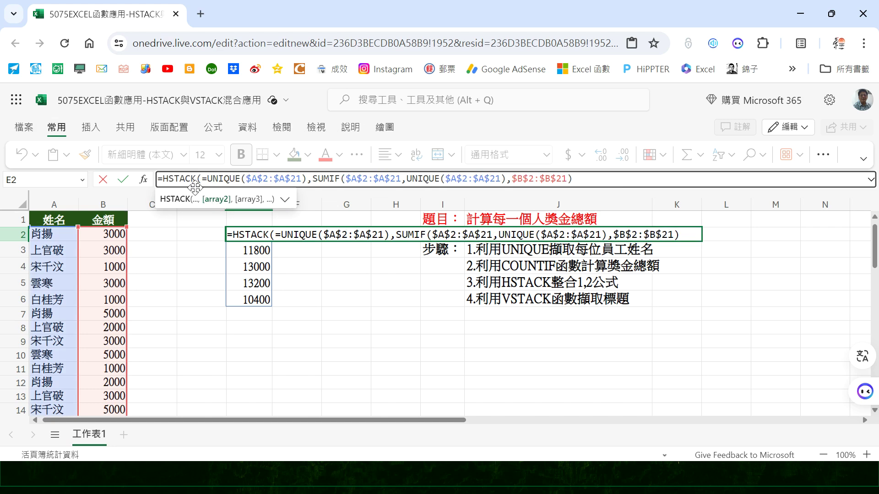
click(207, 178)
key(BackSpace)
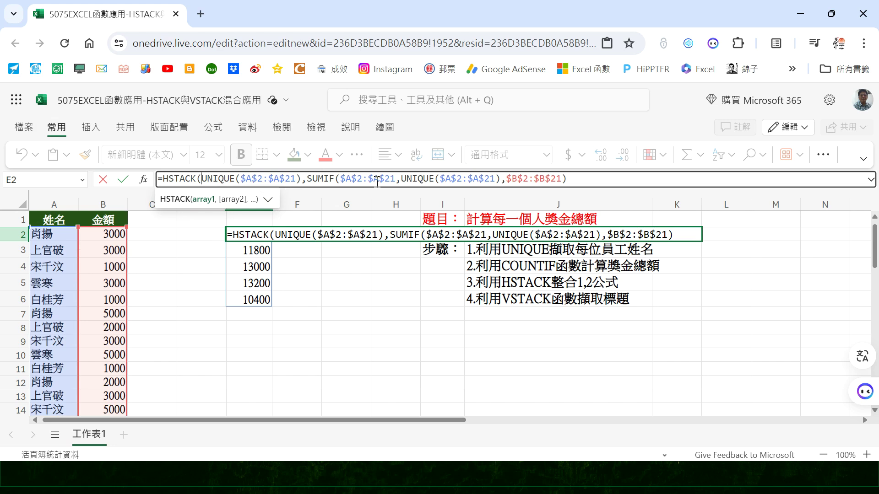
Step: Add the missing closing parenthesis to E2's HSTACK formula and enter it
key(Escape)
key(ctrl+z)
key(ctrl+c)
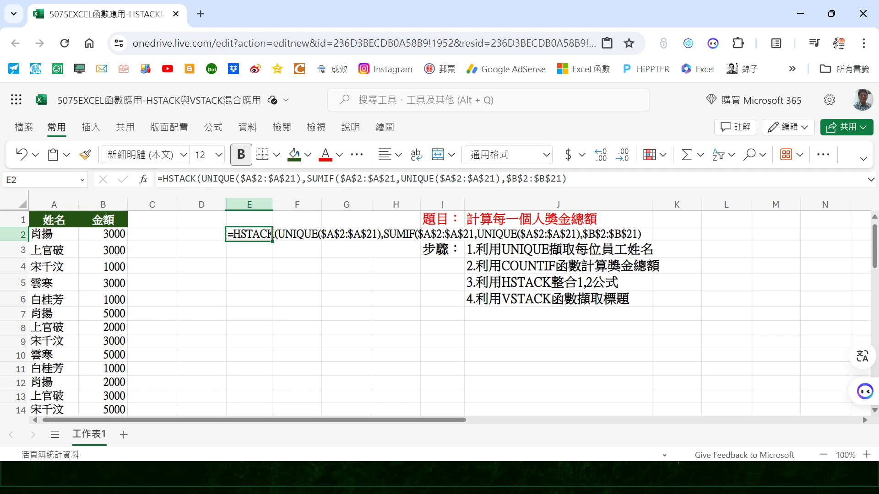
click(643, 179)
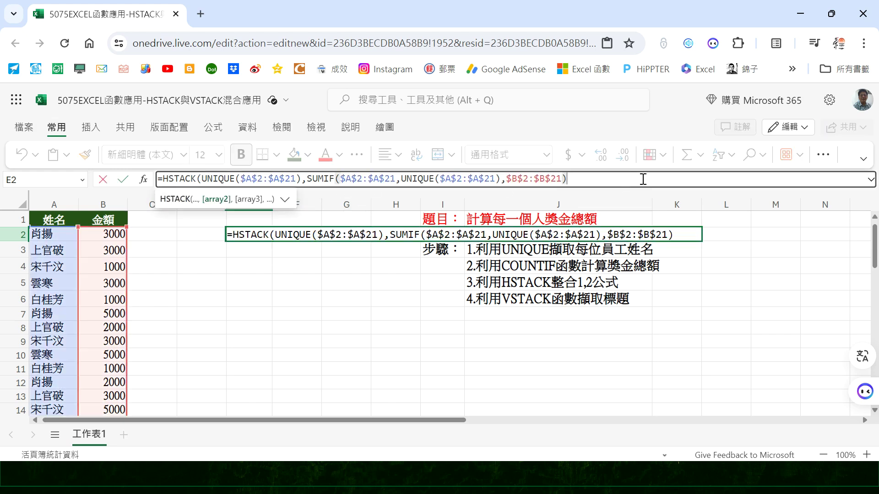
text())
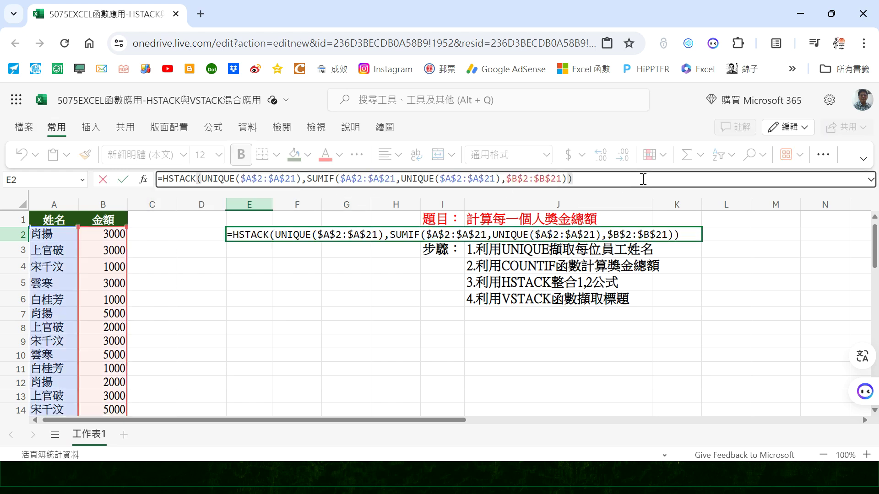
key(Return)
key(Up)
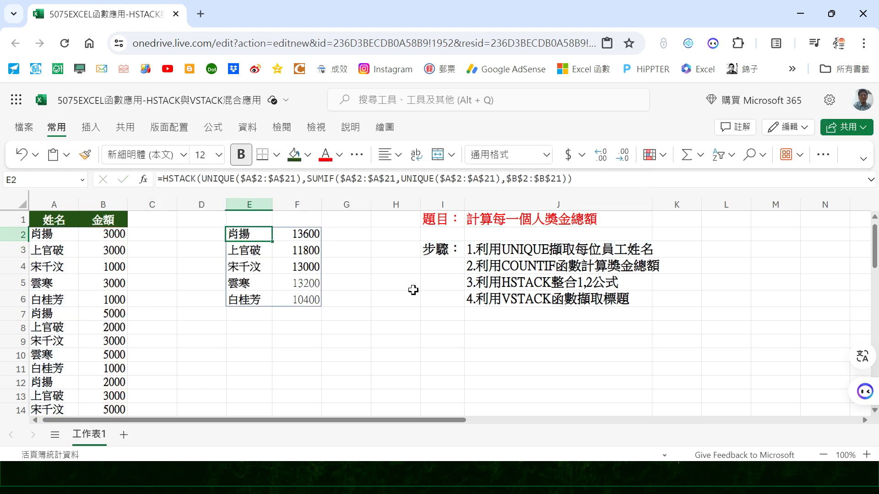
Step: Wrap E2's HSTACK formula in VSTACK with the headers A1:B1 as the first array, and enter it
drag(255, 234, 308, 298)
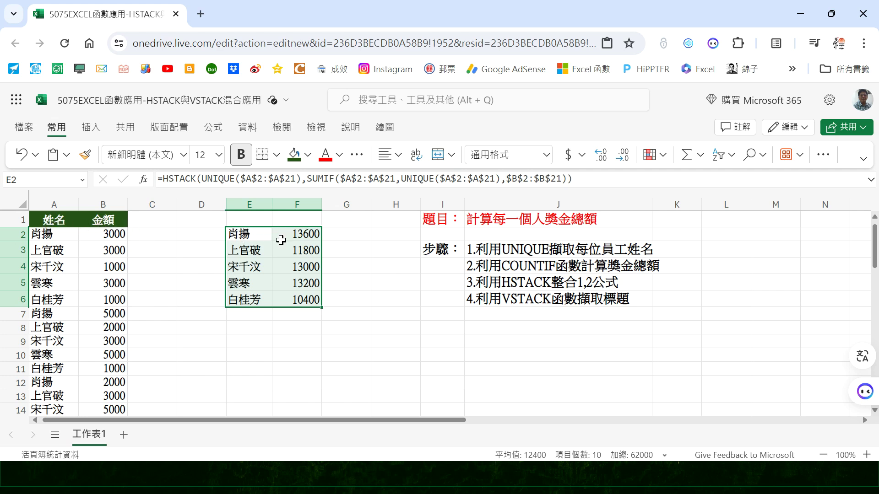
click(254, 235)
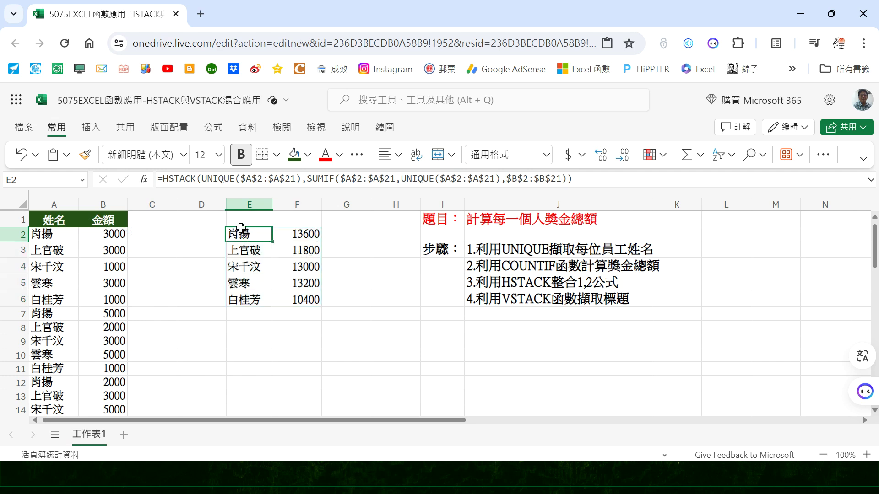
click(162, 179)
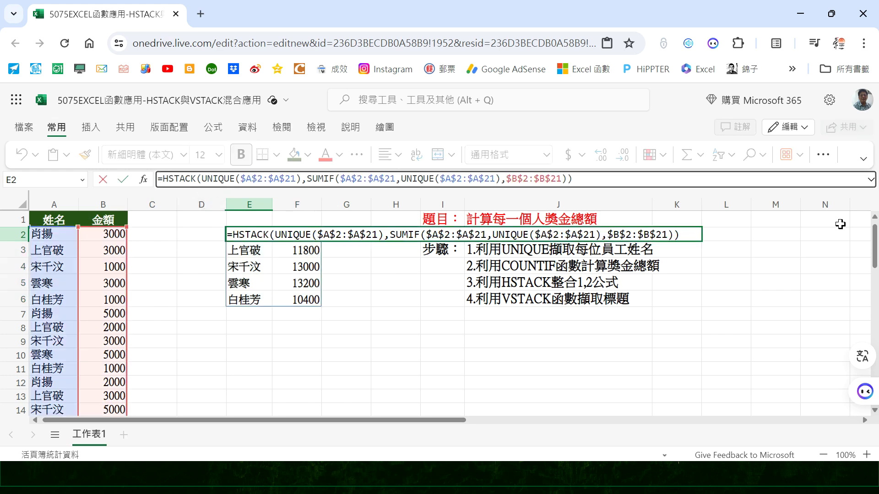
text(VSTACK)
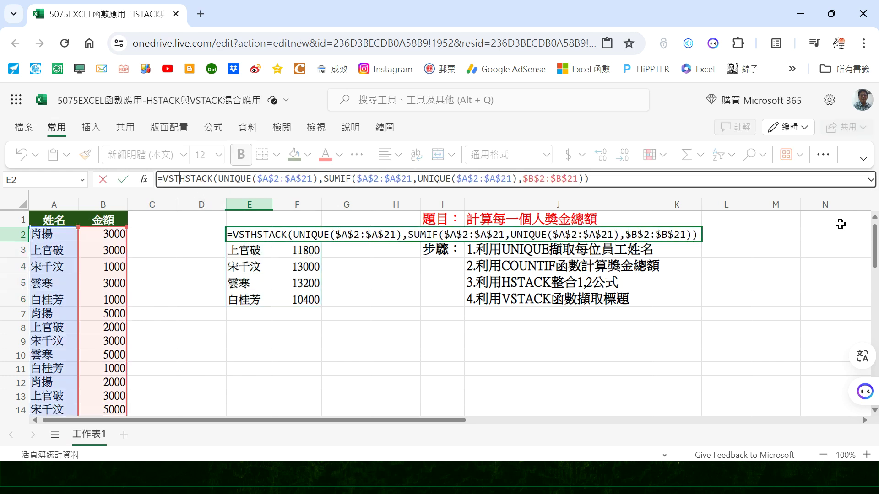
text(()
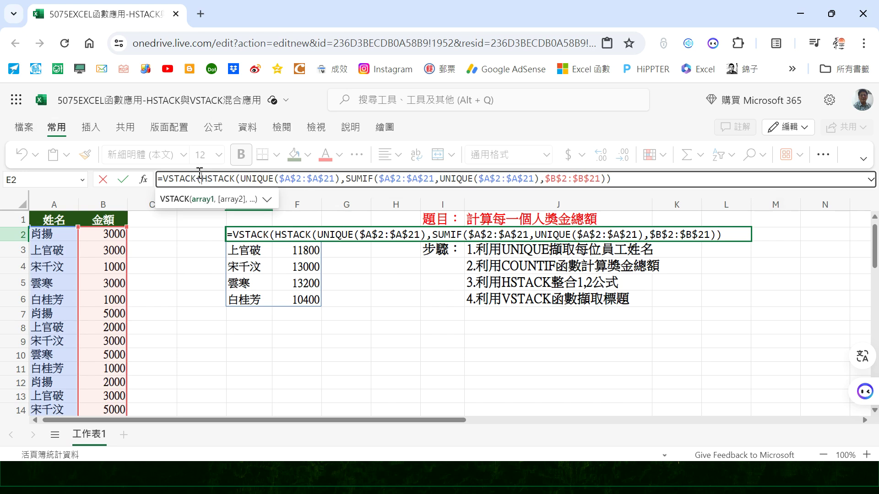
drag(64, 221, 103, 220)
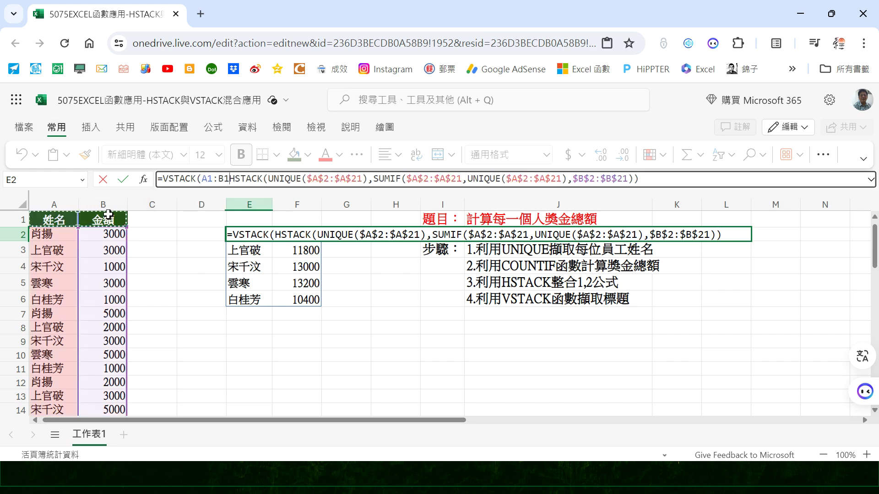
text(,)
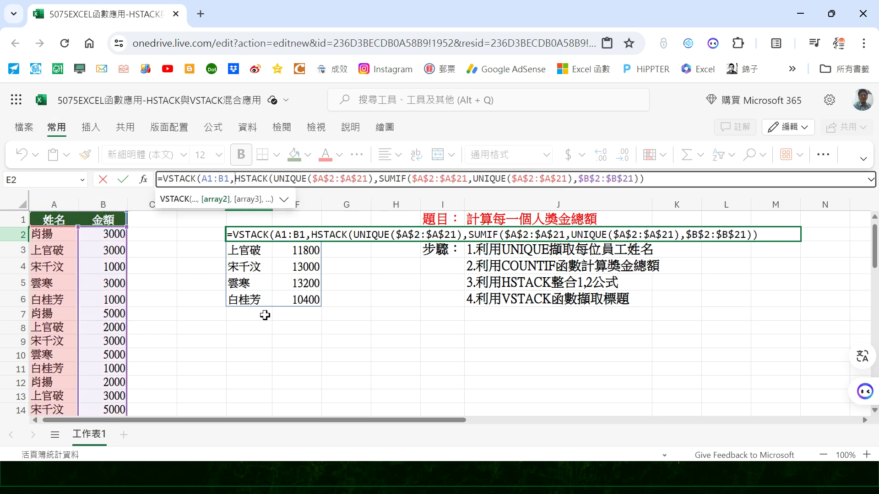
click(666, 181)
text())
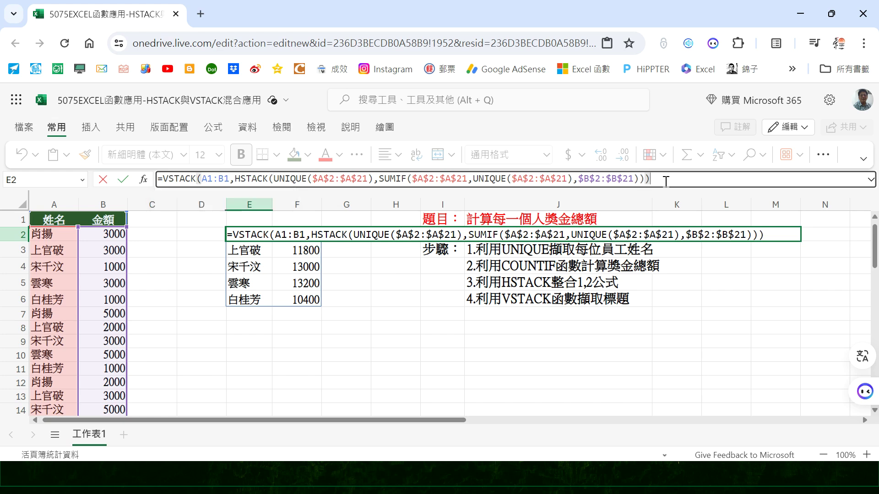
key(Return)
key(Up)
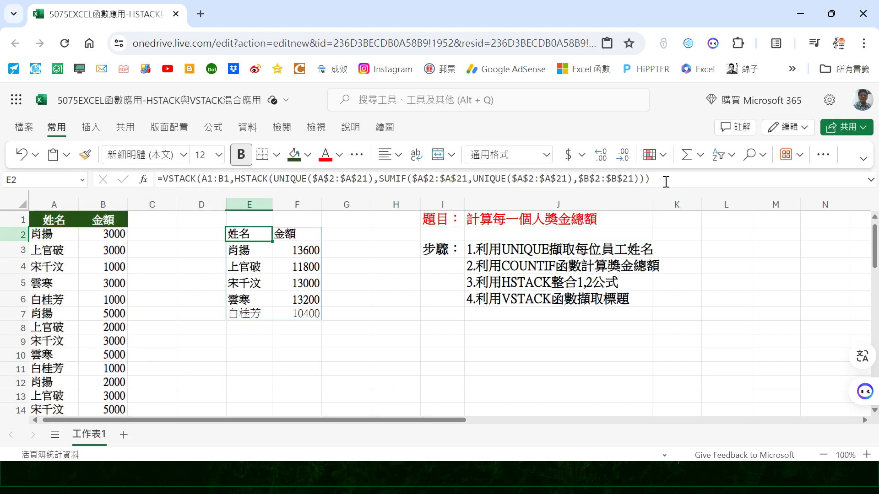
Step: Copy the header formatting of A1:B1 onto E1:F2
click(78, 223)
click(84, 154)
mouse_move(243, 236)
mouse_down()
mouse_move(295, 232)
mouse_move(298, 219)
mouse_up()
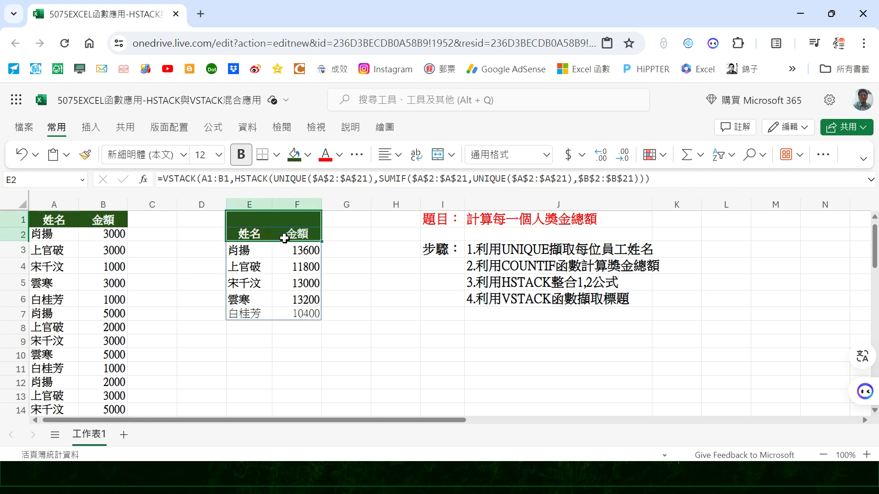
click(259, 232)
Step: Make the names and totals in E3:F7 uniformly bold, and select E2 to show the combined formula
drag(247, 252, 304, 311)
click(240, 154)
click(241, 154)
click(278, 247)
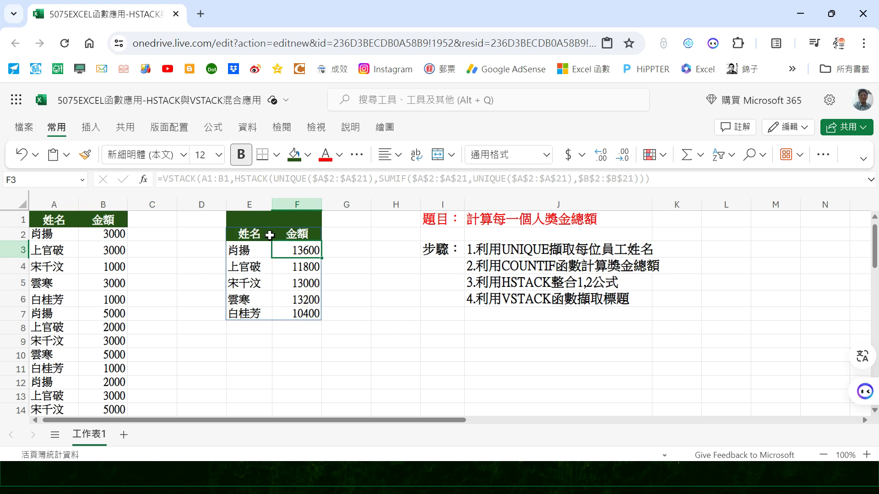
click(253, 234)
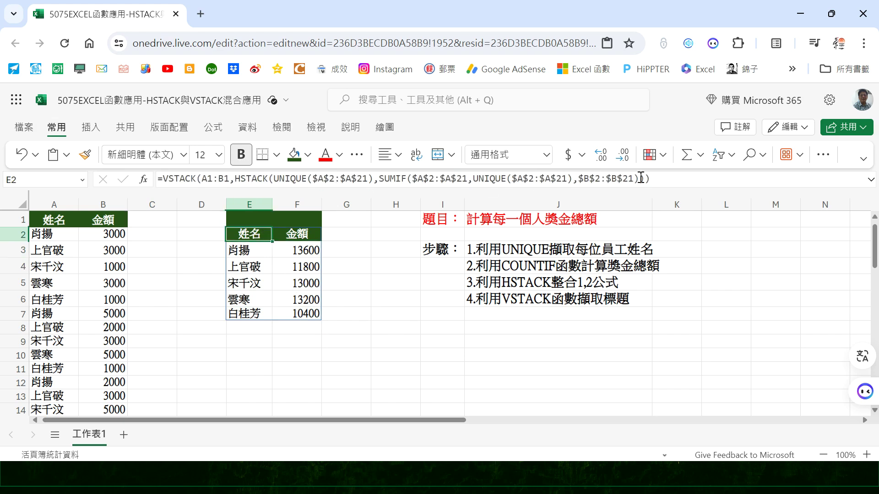